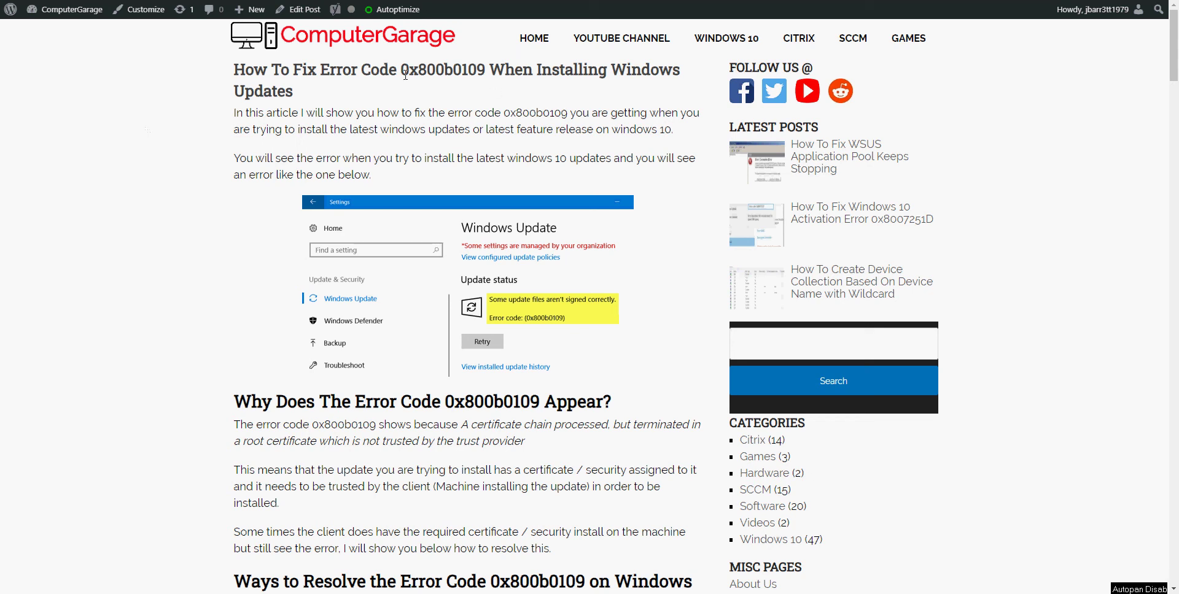
Step: Highlight the error code 0x800b0109 in the article title and open the Registry Editor by searching for regedit
{"action": "left_click_drag", "start_coordinate": [402, 72], "coordinate": [486, 73]}
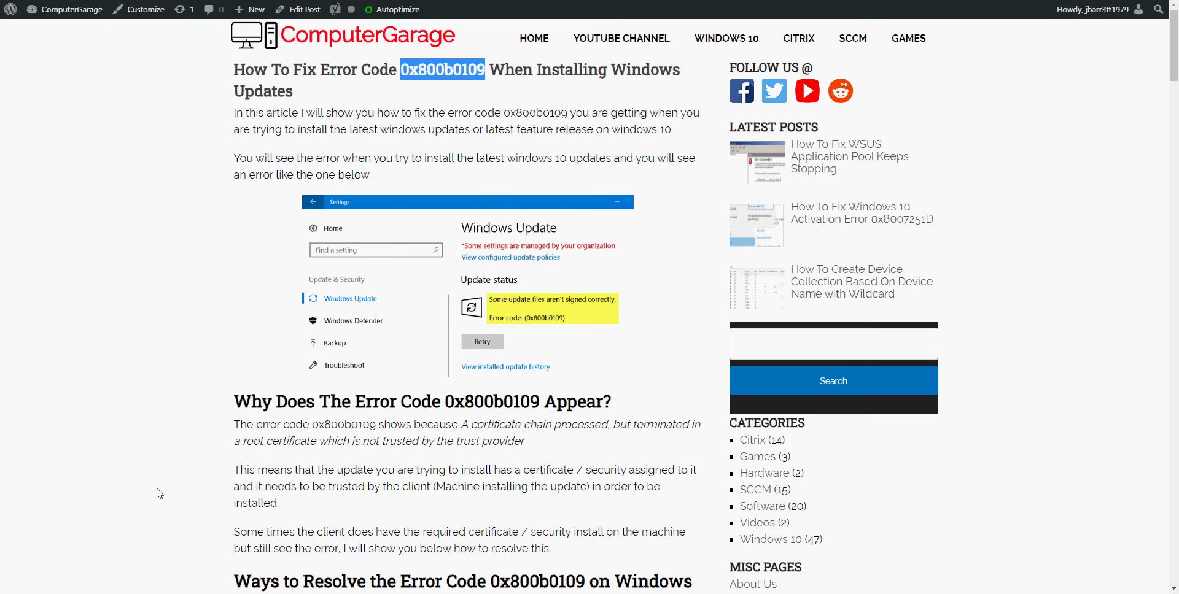
{"action": "key", "text": "super"}
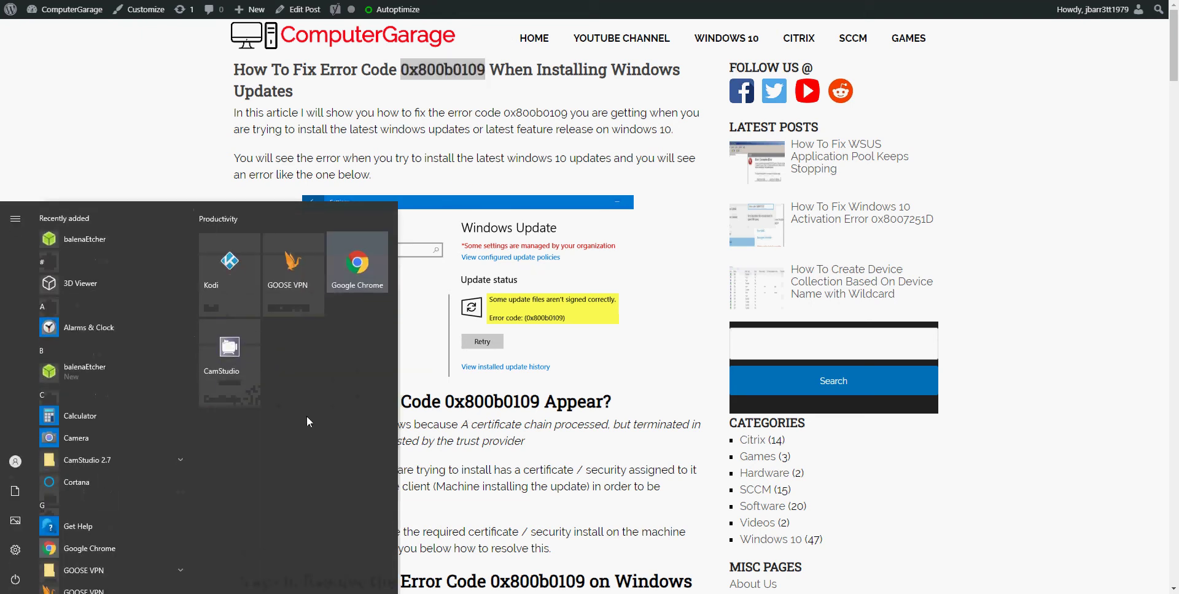
{"action": "type", "text": "reged"}
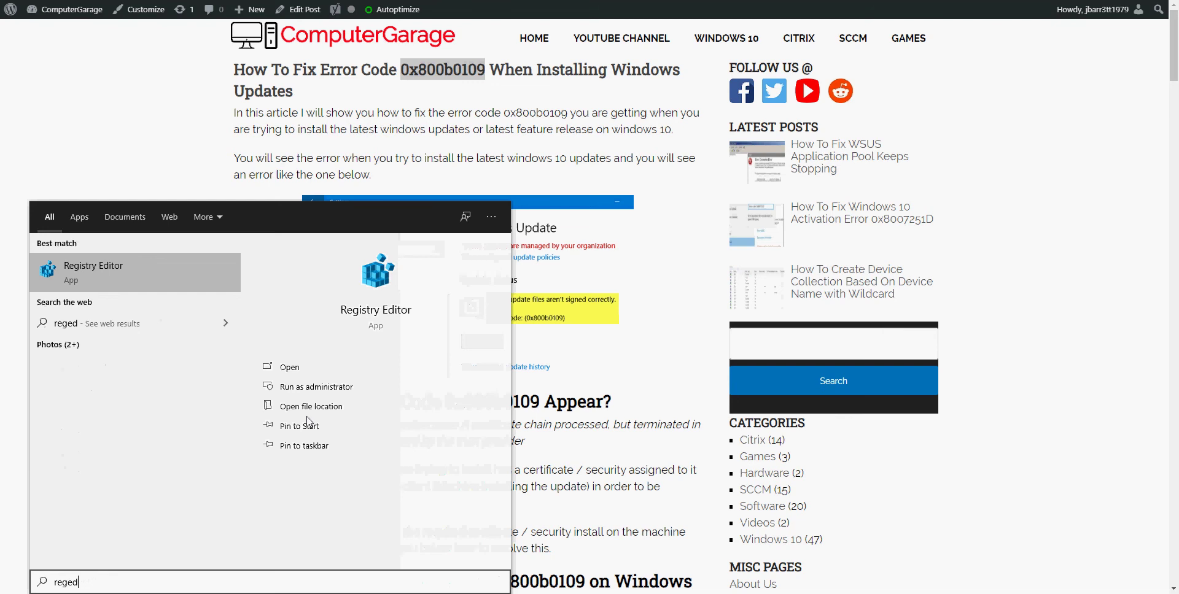
{"action": "type", "text": "it"}
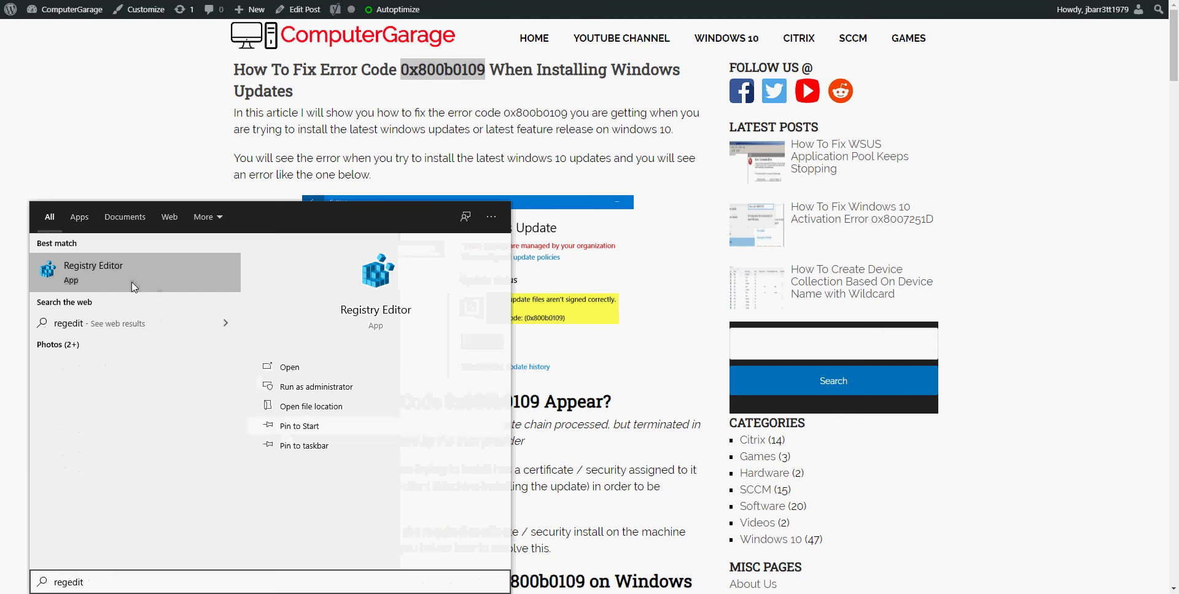
{"action": "key", "text": "Return"}
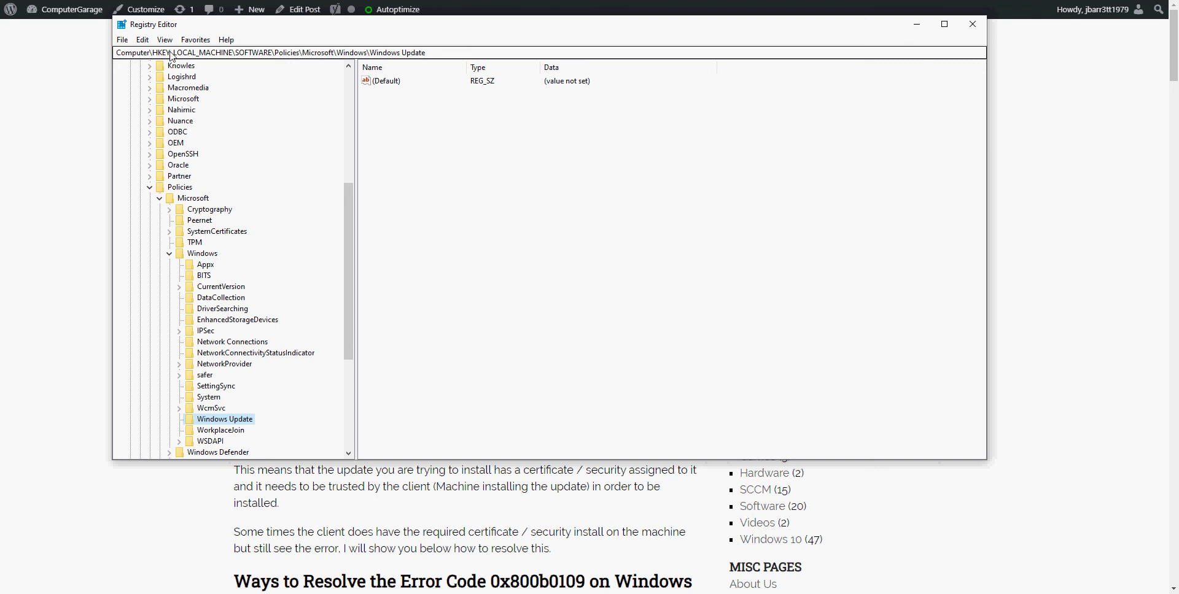
Step: Create a DWORD (32-bit) value named AcceptTrustedPublisherCerts under HKEY_LOCAL_MACHINE\SOFTWARE\Policies\Microsoft\Windows\Windows Update
{"action": "left_click_drag", "start_coordinate": [172, 54], "coordinate": [215, 54]}
{"action": "left_click", "coordinate": [248, 54]}
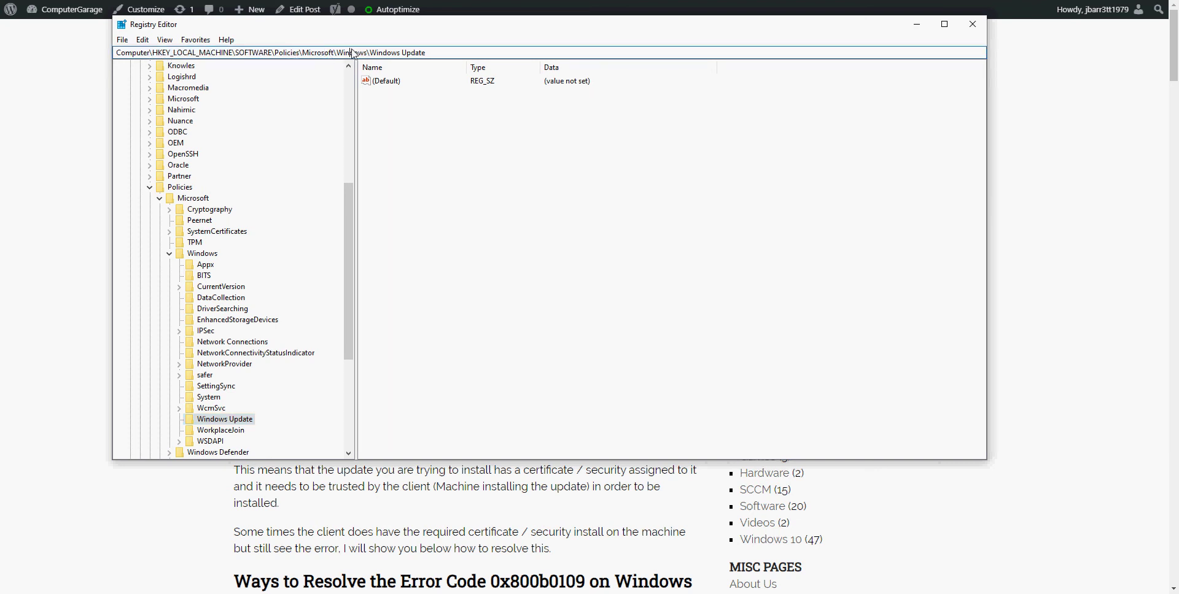
{"action": "left_click_drag", "start_coordinate": [369, 52], "coordinate": [430, 54]}
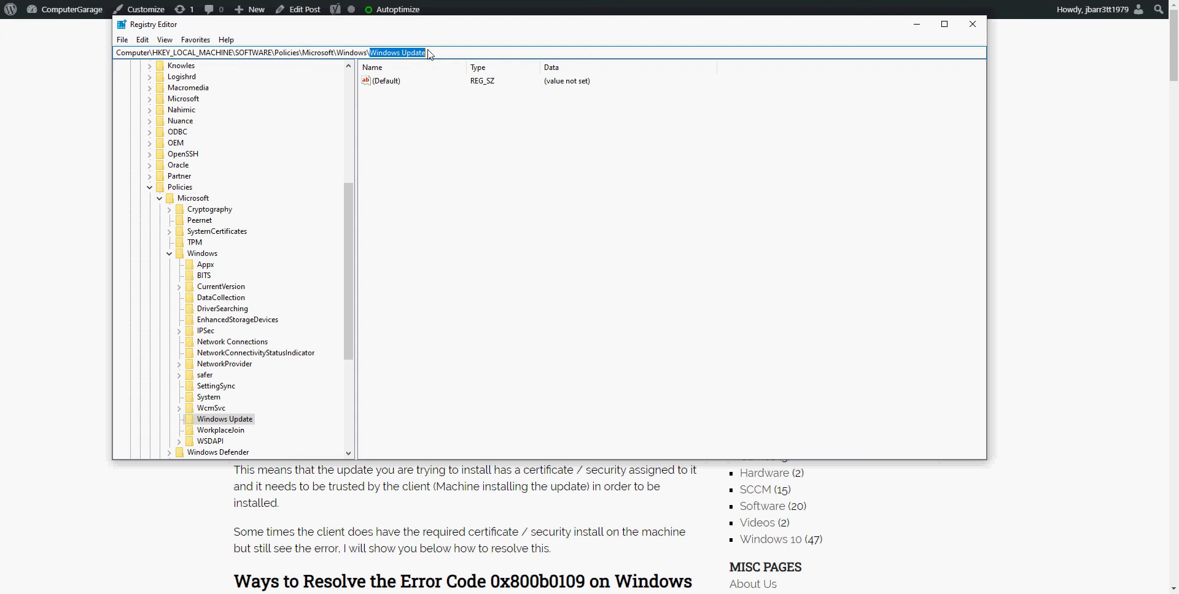
{"action": "left_click", "coordinate": [247, 421]}
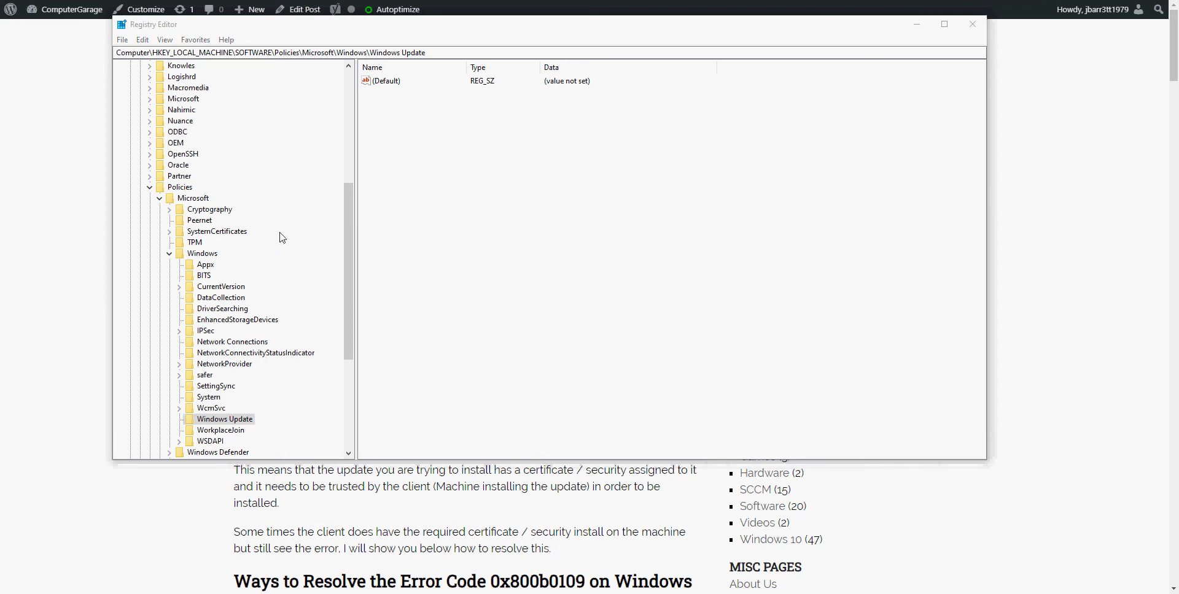
{"action": "left_click", "coordinate": [401, 124]}
{"action": "right_click", "coordinate": [401, 124]}
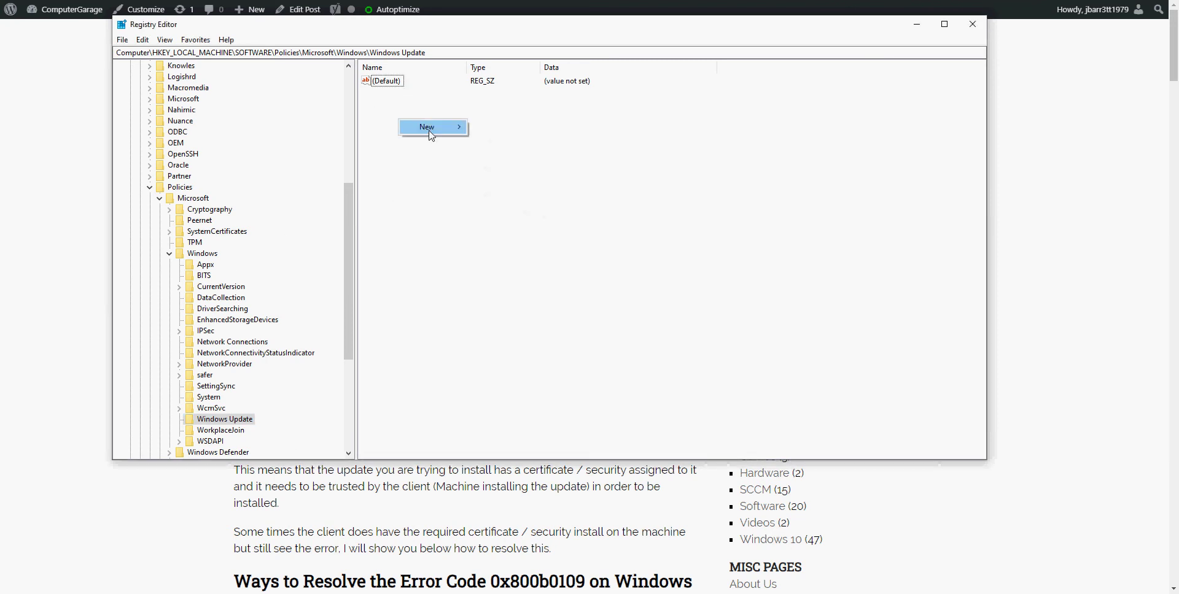
{"action": "mouse_move", "coordinate": [430, 131]}
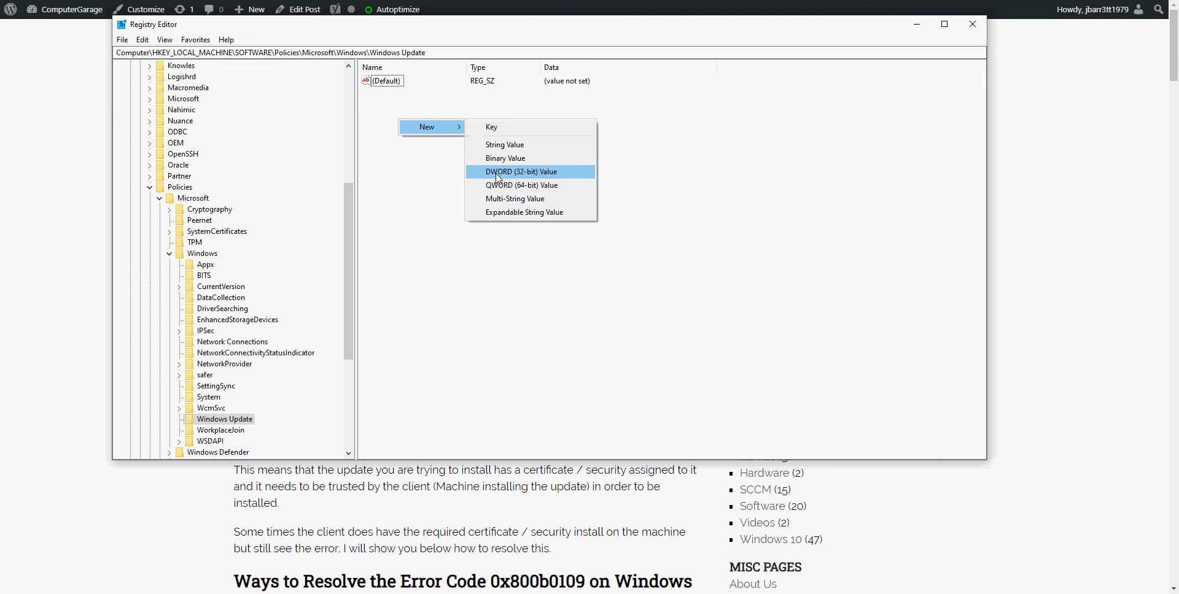
{"action": "left_click", "coordinate": [563, 177]}
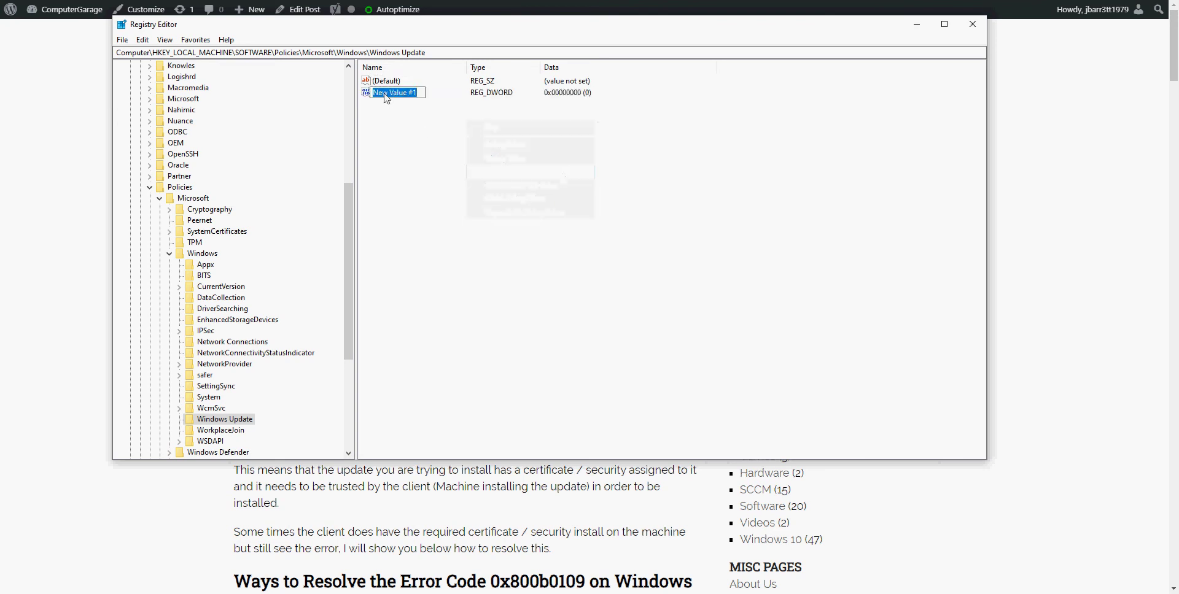
{"action": "type", "text": "AcceptTrustedPublisherCerts"}
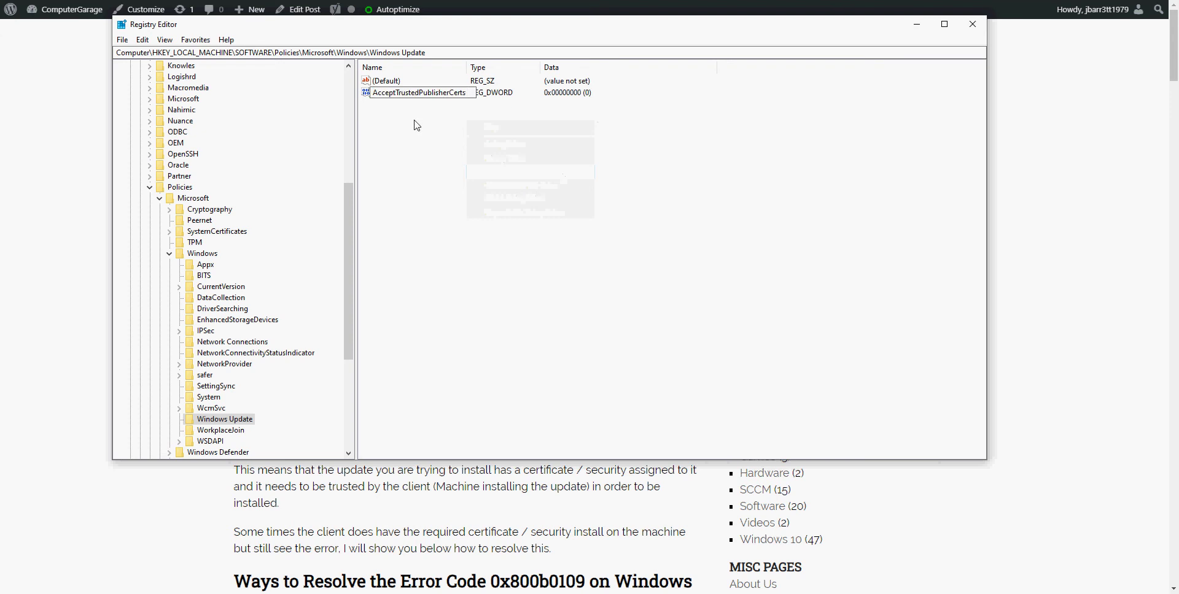
{"action": "key", "text": "BackSpace"}
{"action": "left_click_drag", "start_coordinate": [470, 71], "coordinate": [511, 69]}
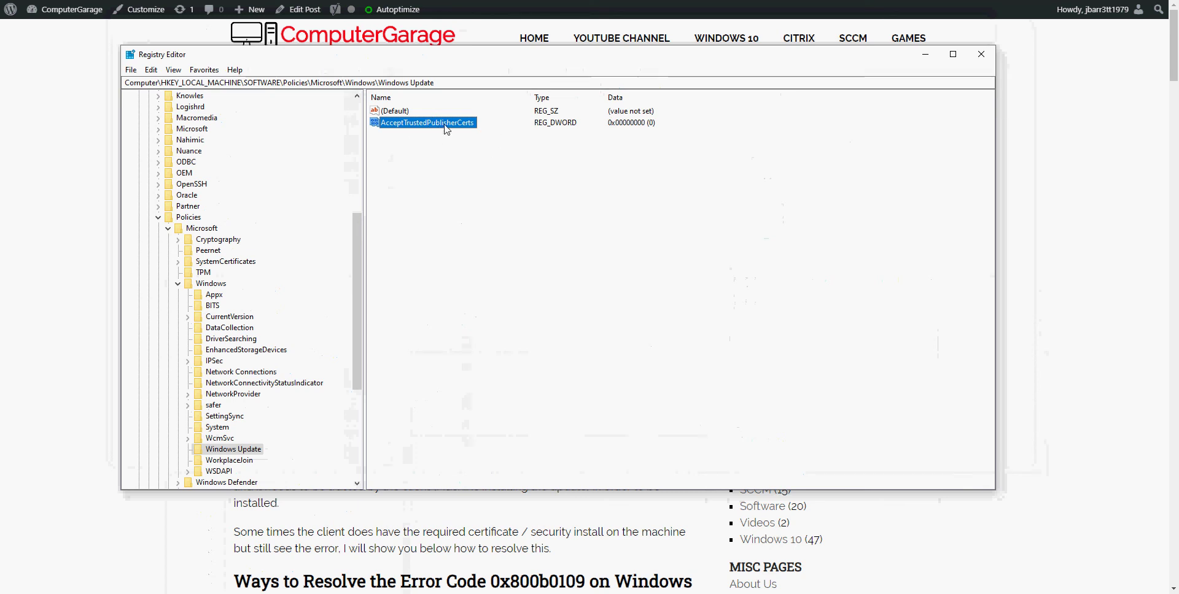
Step: Set the value data of AcceptTrustedPublisherCerts to 1 and close the Registry Editor
{"action": "double_click", "coordinate": [450, 123]}
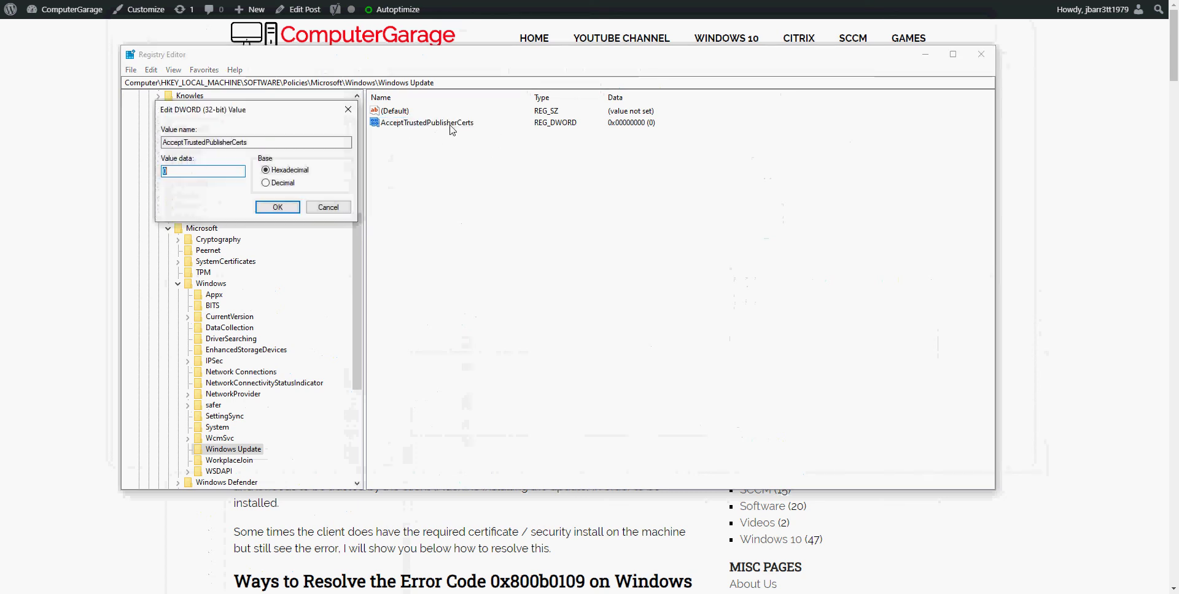
{"action": "left_click", "coordinate": [265, 183]}
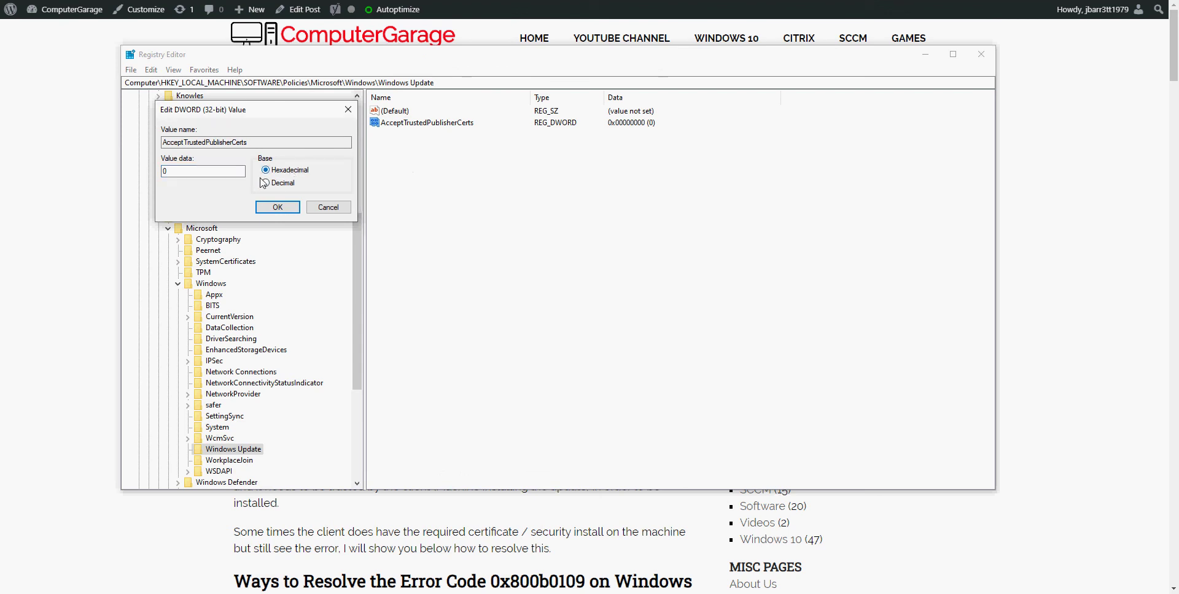
{"action": "double_click", "coordinate": [212, 174]}
{"action": "left_click", "coordinate": [273, 211]}
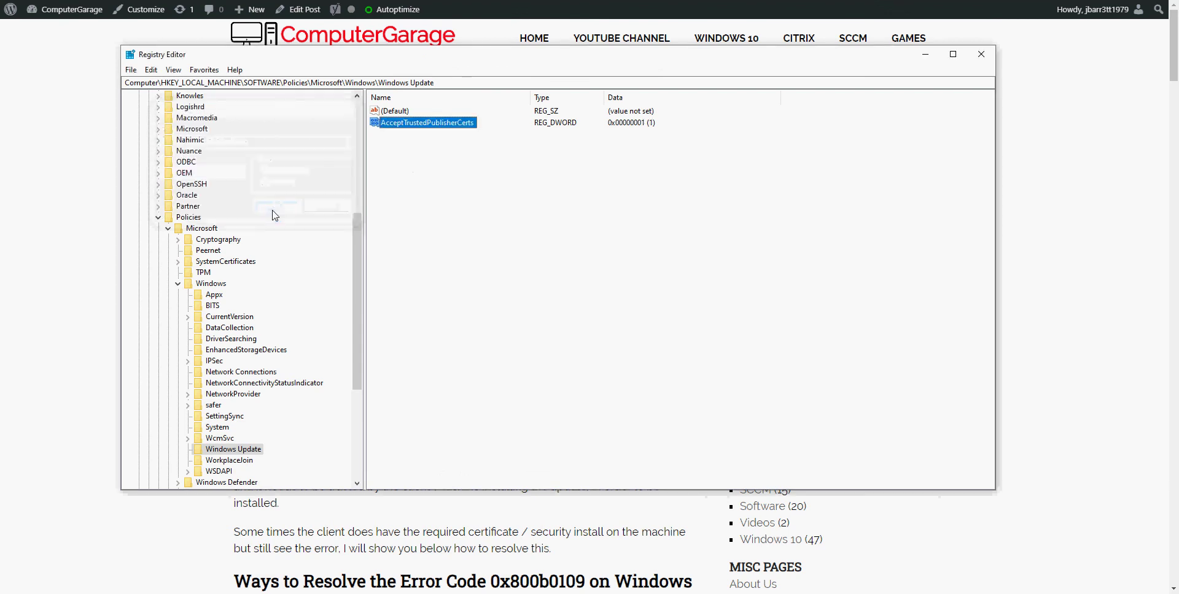
{"action": "left_click", "coordinate": [982, 54]}
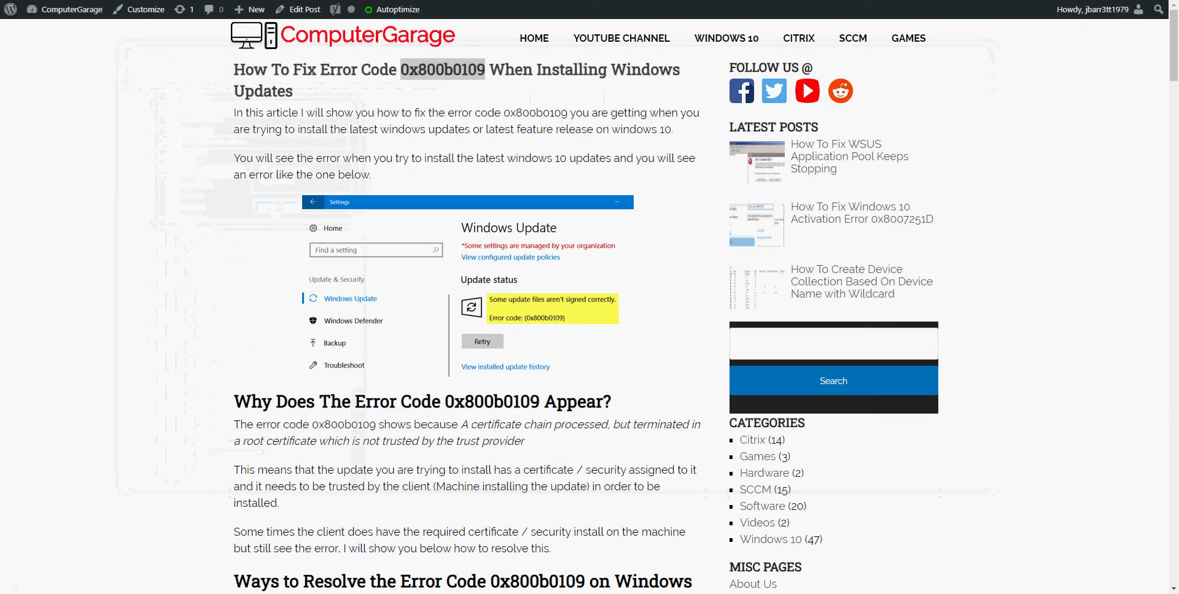
{"action": "left_click", "coordinate": [14, 588]}
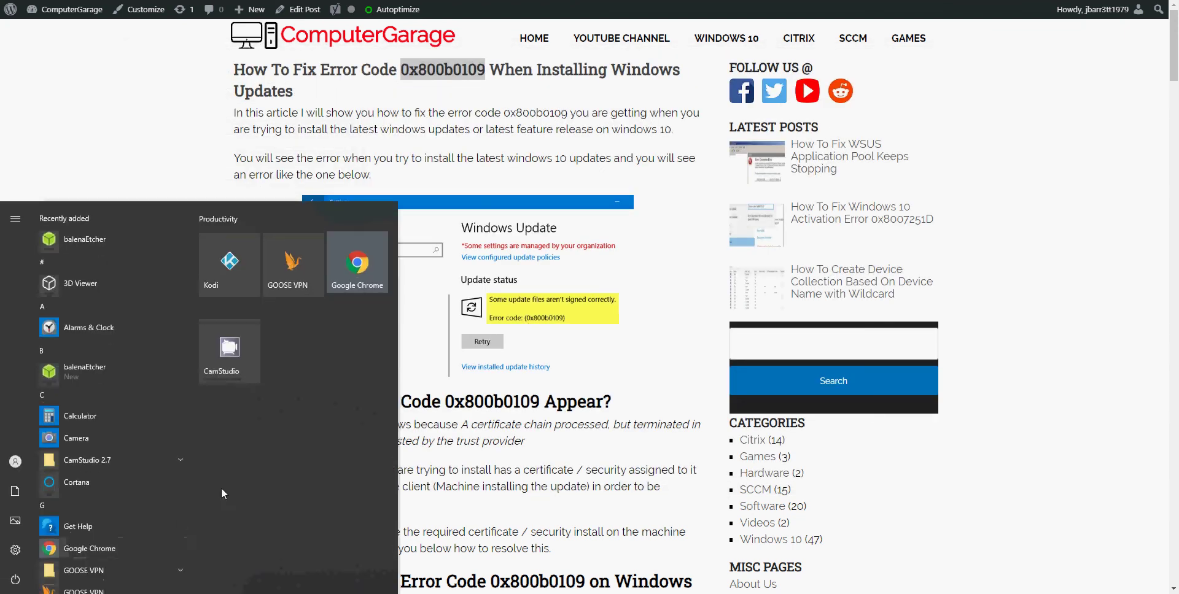
{"action": "left_click", "coordinate": [14, 580]}
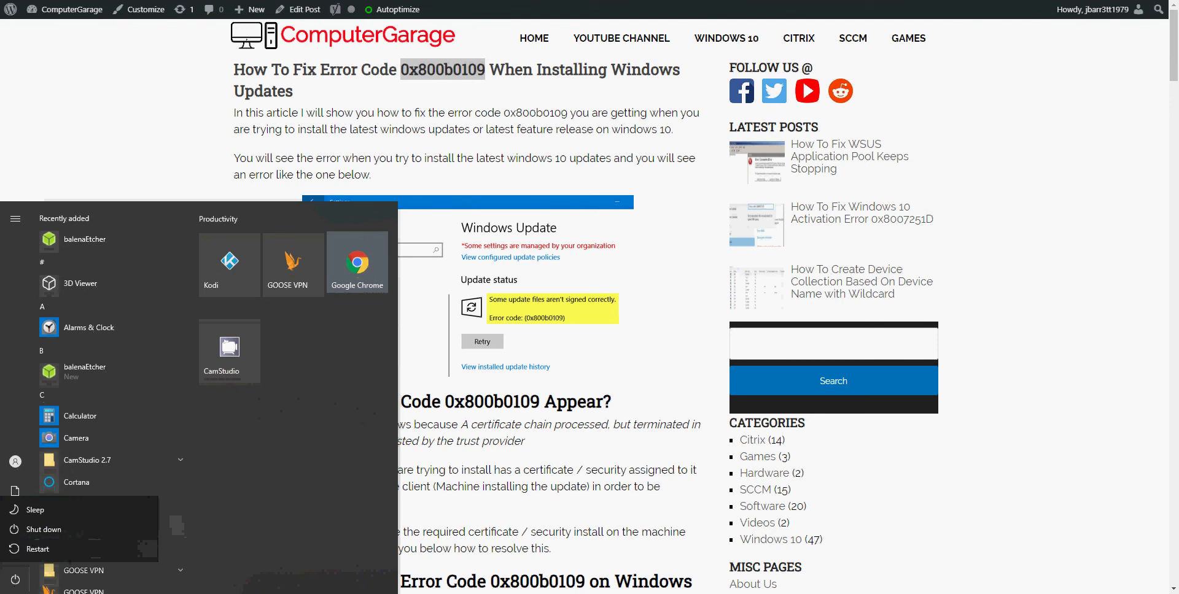
{"action": "left_click", "coordinate": [63, 551]}
{"action": "left_click", "coordinate": [583, 123]}
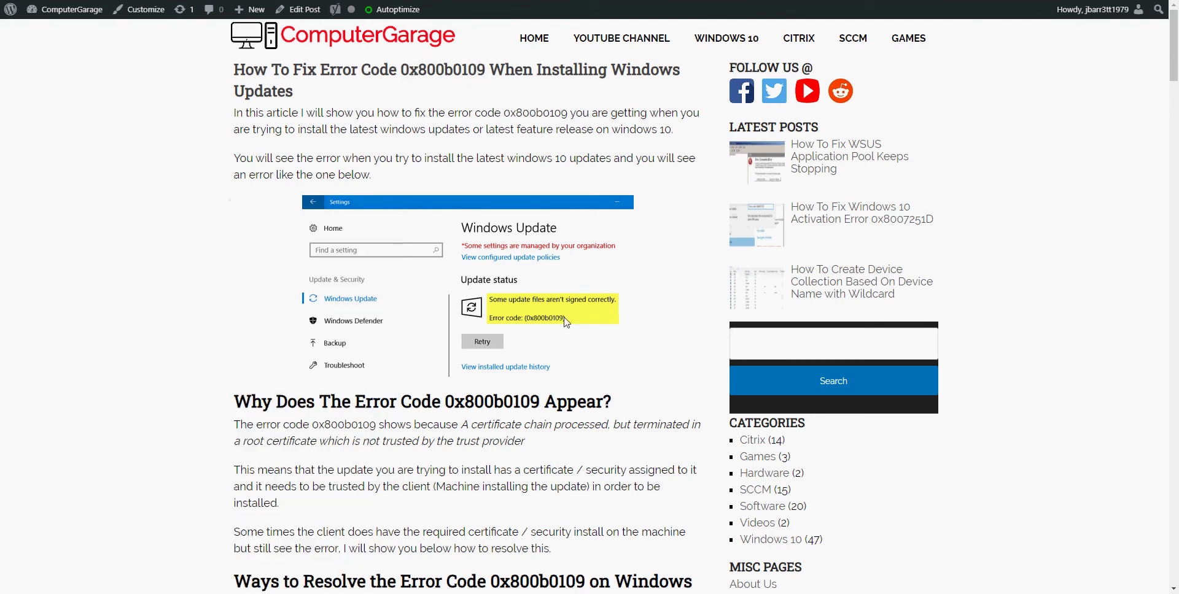
Step: Run the Windows Update troubleshooter from the additional troubleshooters in the Update & Security settings
{"action": "scroll", "coordinate": [566, 321], "scroll_direction": "down", "scroll_amount": 1}
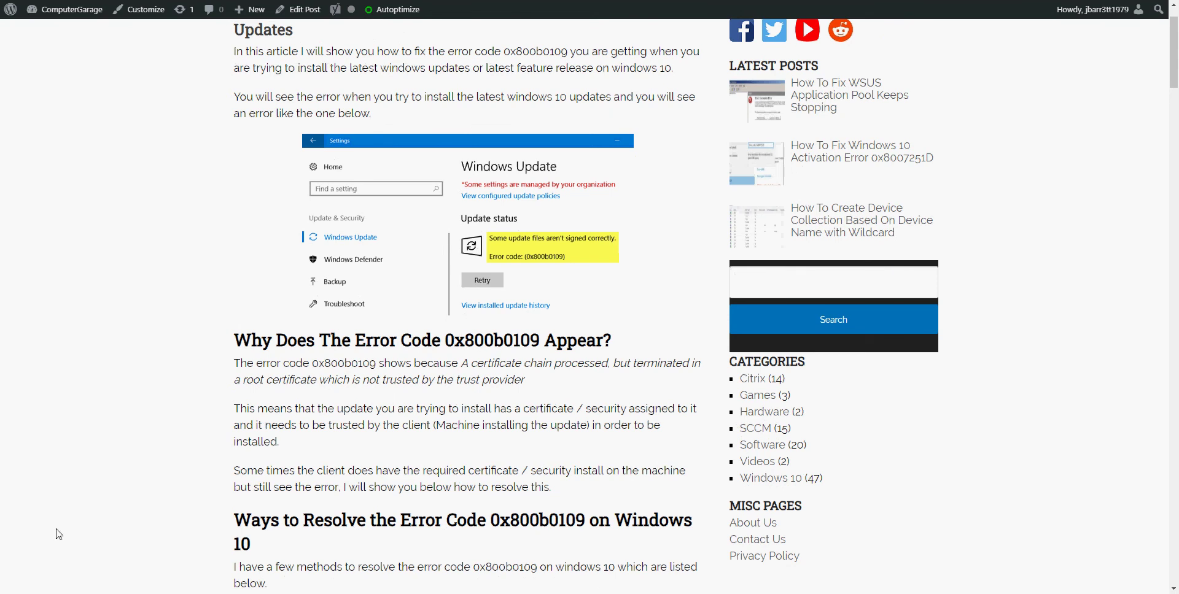
{"action": "key", "text": "super"}
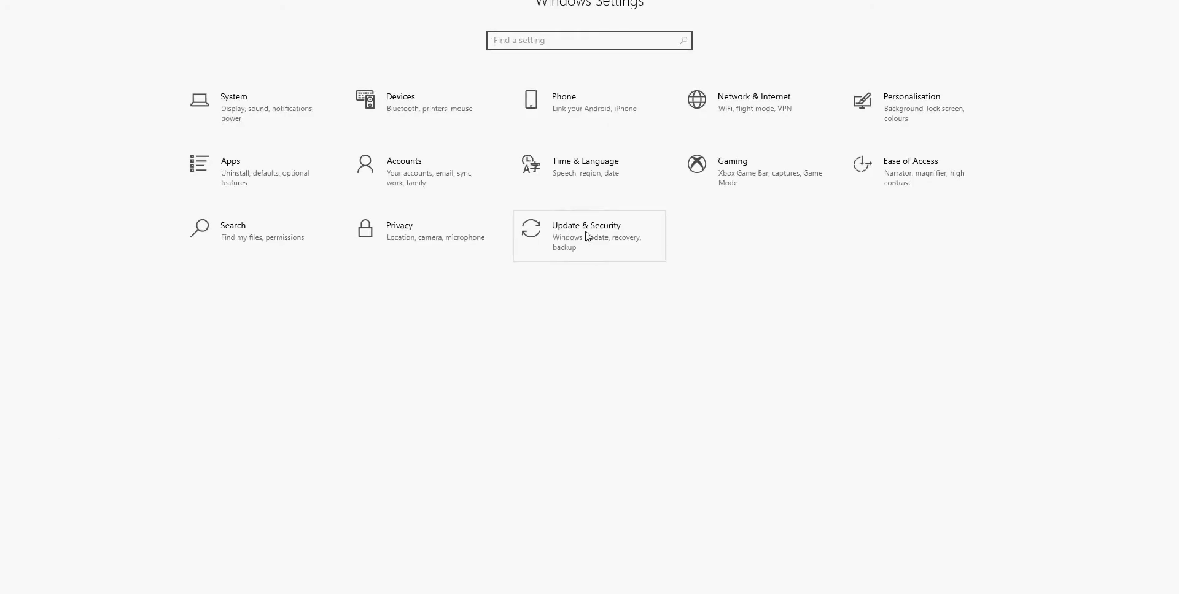
{"action": "left_click", "coordinate": [587, 237]}
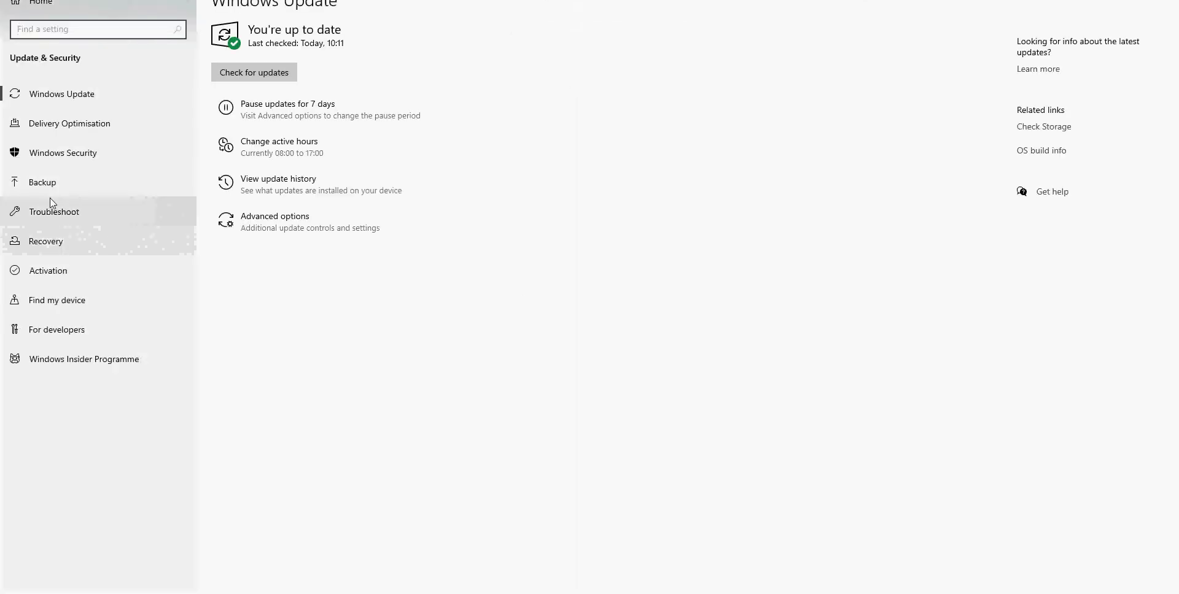
{"action": "left_click", "coordinate": [58, 215]}
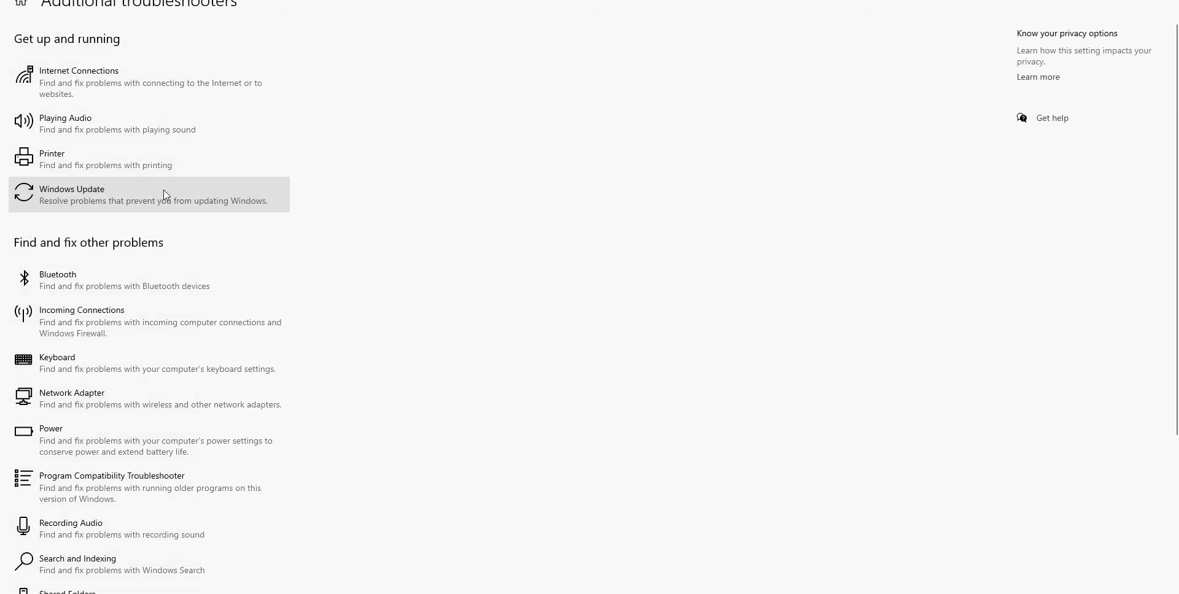
{"action": "left_click", "coordinate": [81, 195]}
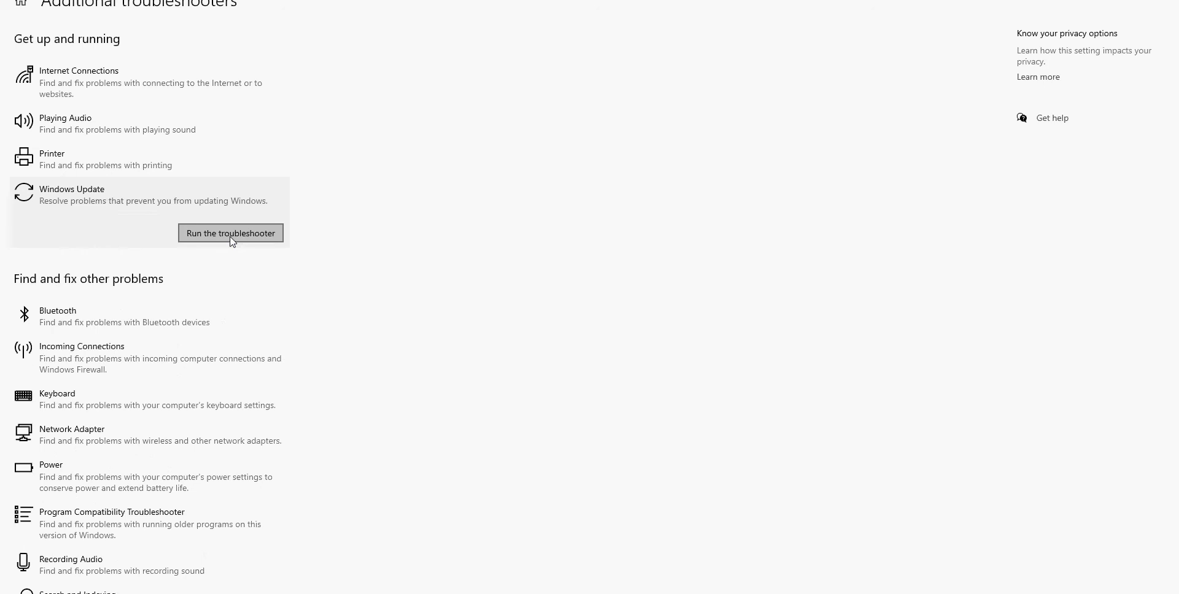
{"action": "left_click", "coordinate": [232, 240]}
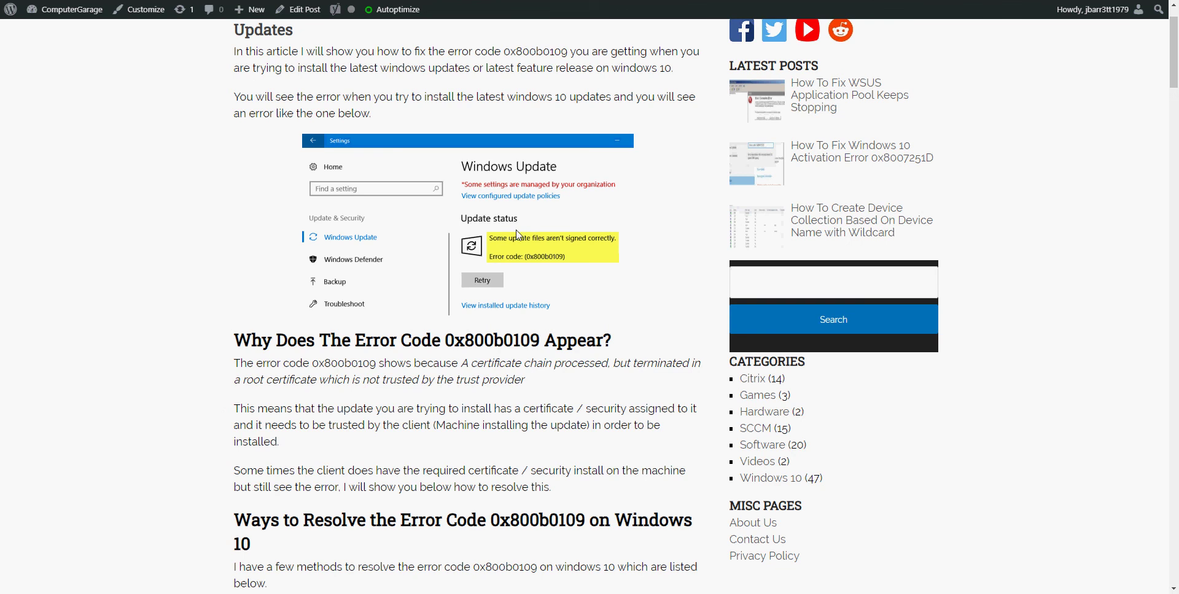
Step: Read the article's Fix 3 instructions for installing the failed update manually
{"action": "scroll", "coordinate": [571, 279], "scroll_direction": "down", "scroll_amount": 15}
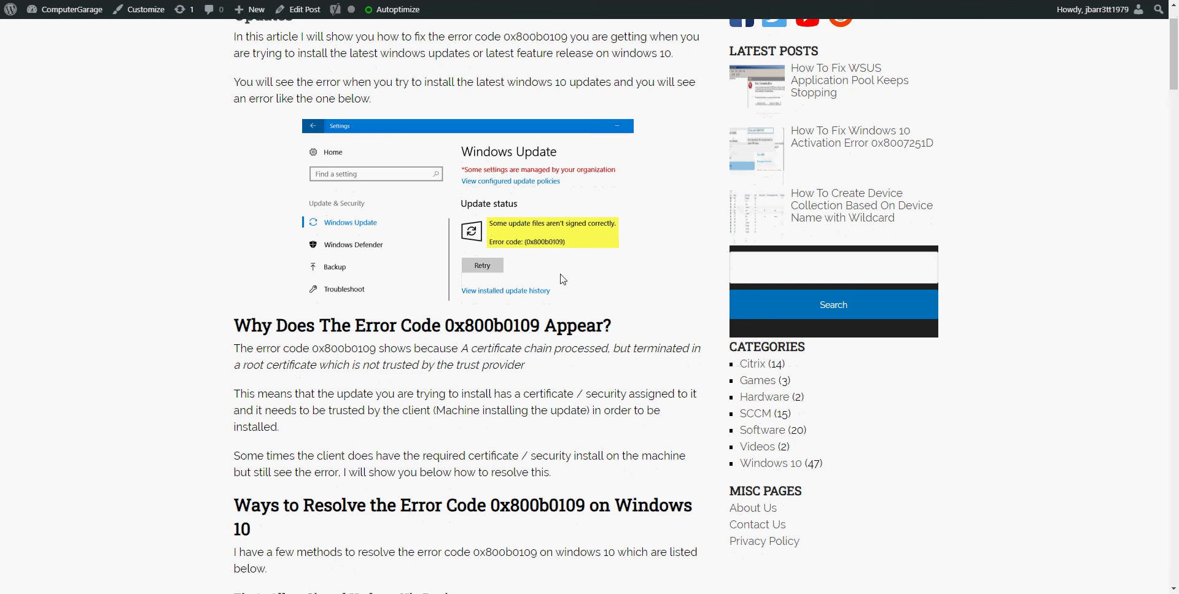
{"action": "scroll", "coordinate": [562, 280], "scroll_direction": "down", "scroll_amount": 4}
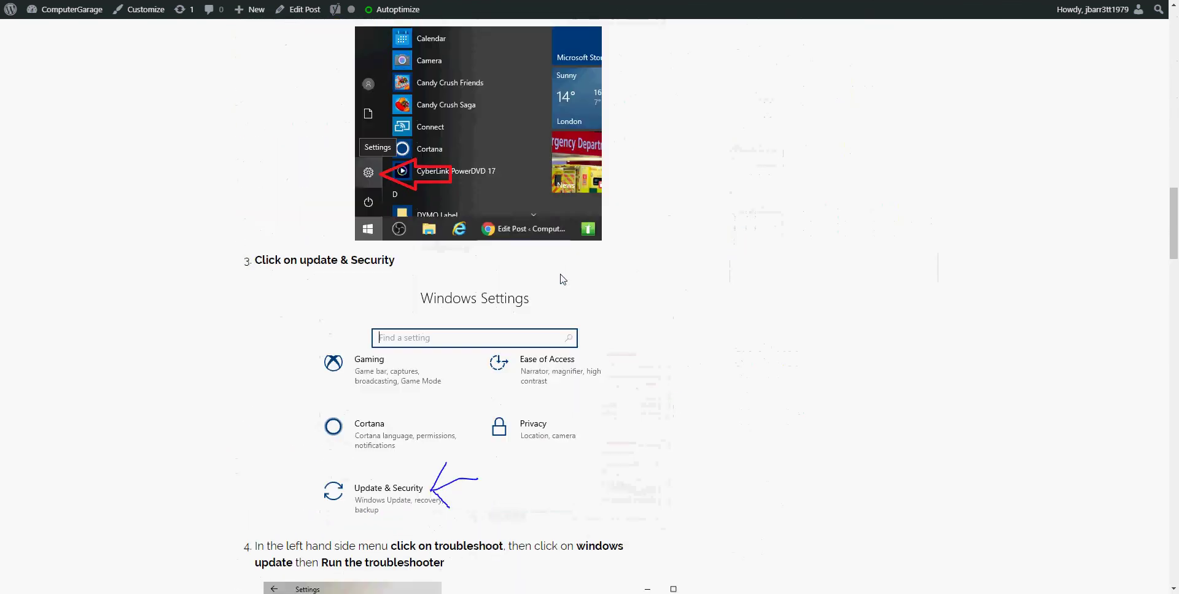
{"action": "scroll", "coordinate": [562, 279], "scroll_direction": "up", "scroll_amount": 3}
{"action": "scroll", "coordinate": [562, 278], "scroll_direction": "down", "scroll_amount": 15}
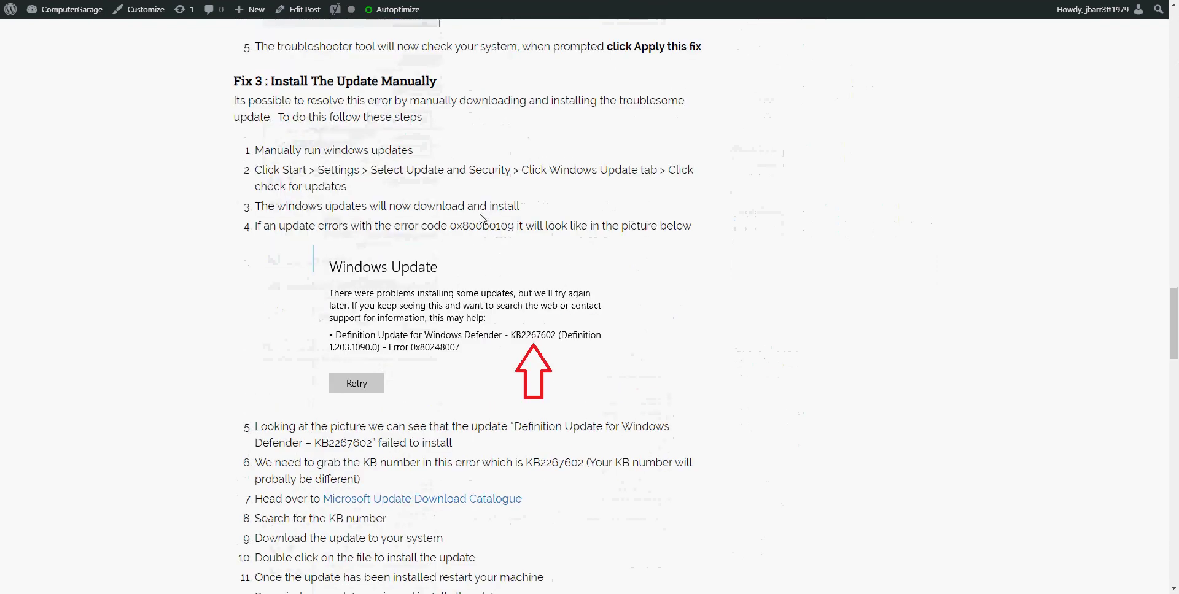
{"action": "scroll", "coordinate": [562, 280], "scroll_direction": "down", "scroll_amount": 1}
{"action": "scroll", "coordinate": [248, 81], "scroll_direction": "up", "scroll_amount": 1}
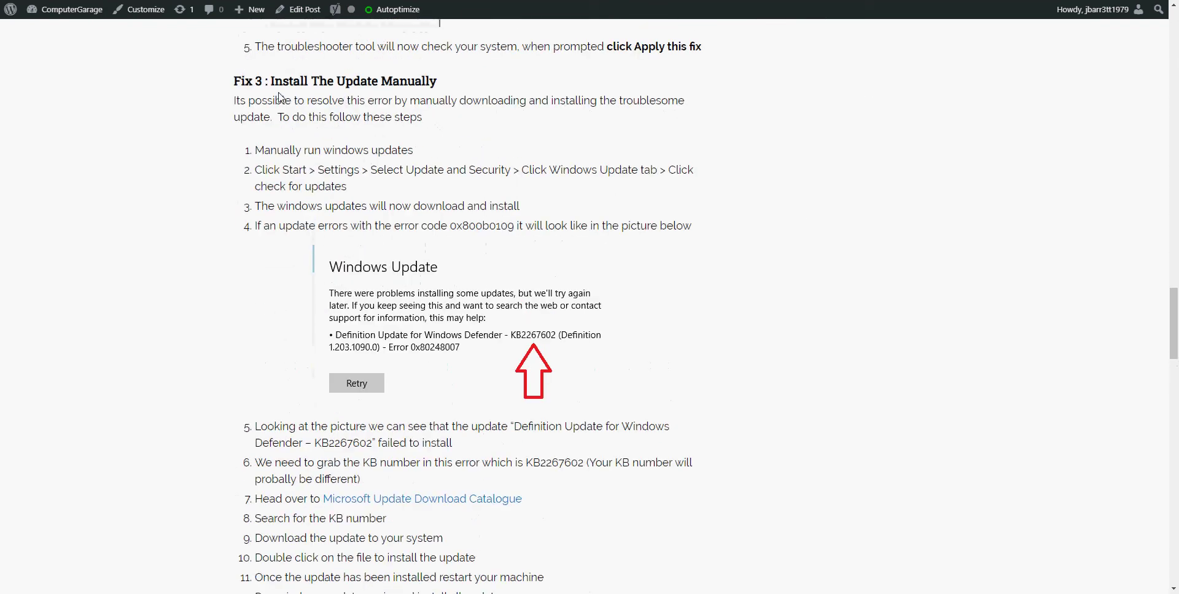
{"action": "scroll", "coordinate": [405, 381], "scroll_direction": "down", "scroll_amount": 2}
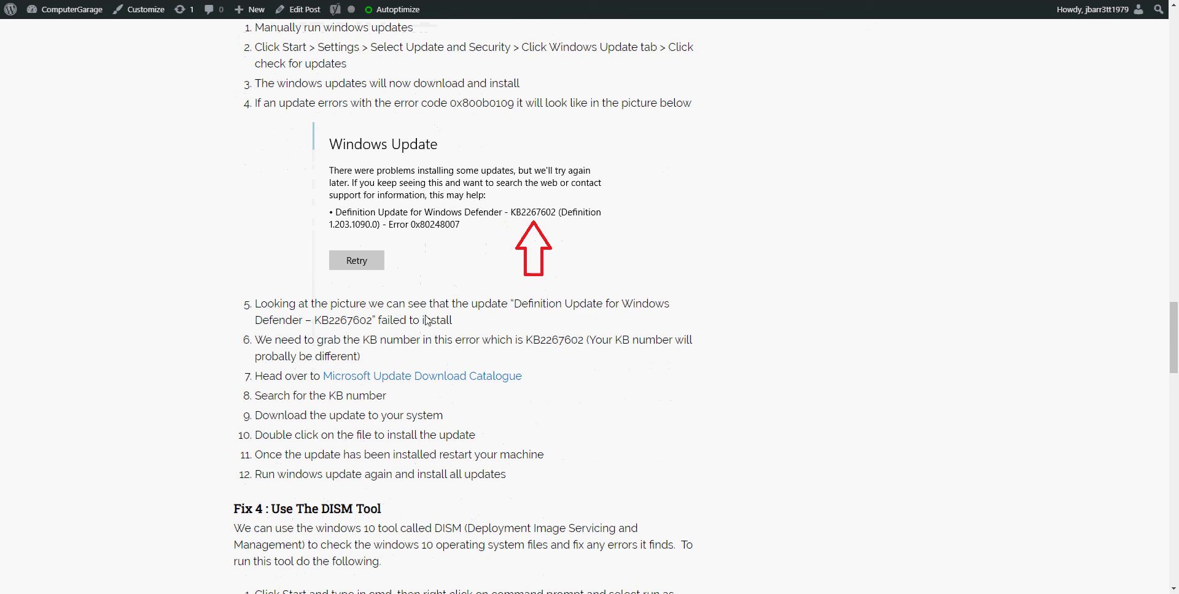
Step: Highlight the KB number KB2267602 in the Fix 3 instructions and open the linked Microsoft Update Download Catalogue in a new tab
{"action": "left_click_drag", "start_coordinate": [373, 321], "coordinate": [318, 320]}
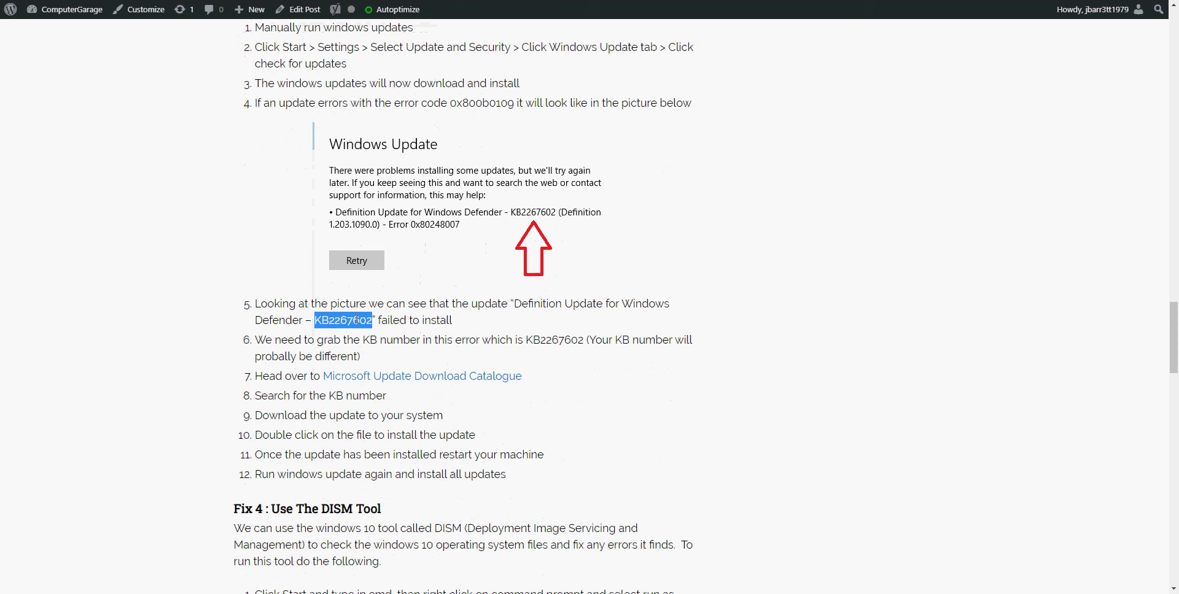
{"action": "right_click", "coordinate": [398, 378]}
{"action": "left_click", "coordinate": [431, 388]}
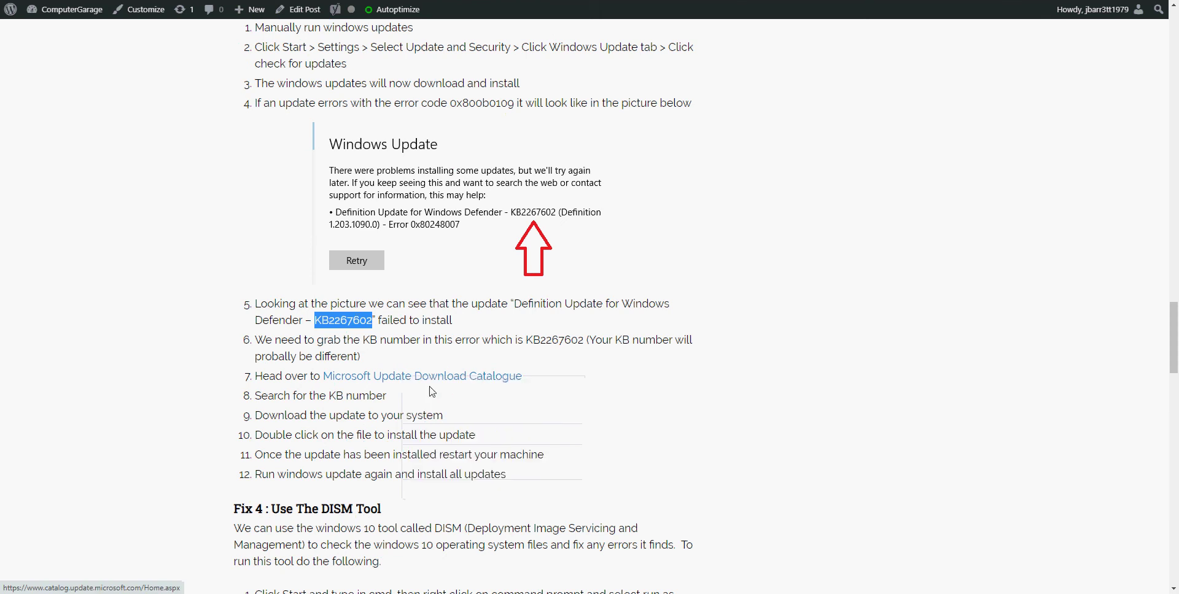
{"action": "key", "text": "ctrl+Tab"}
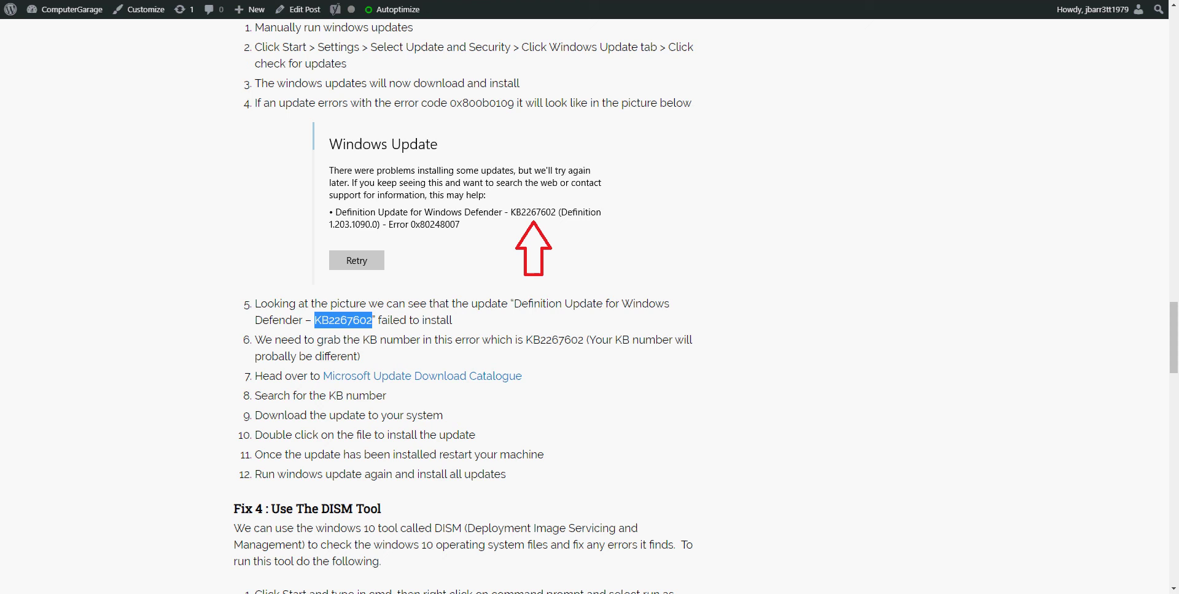
{"action": "key", "text": "alt+Tab"}
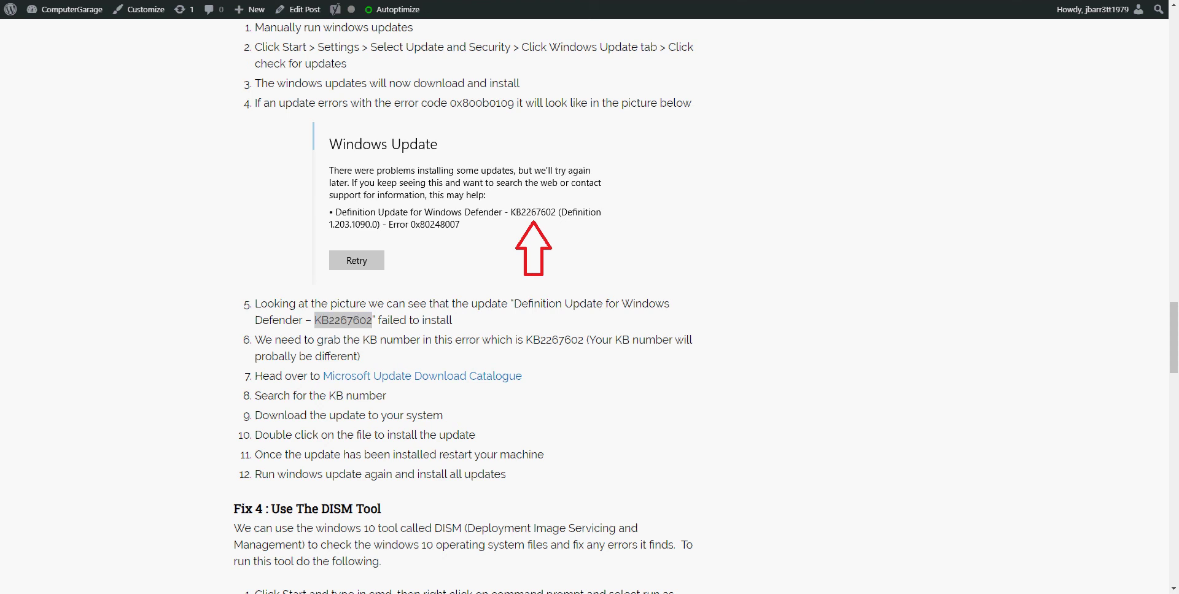